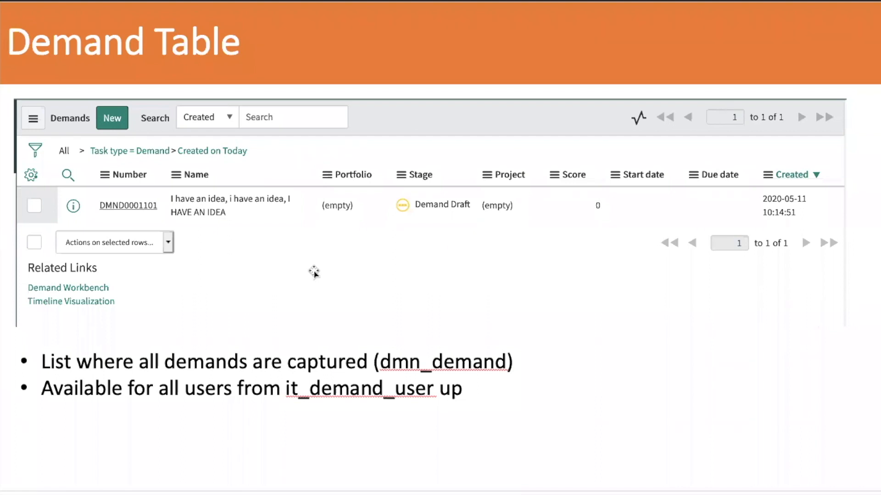
{"action": "key", "text": "Down"}
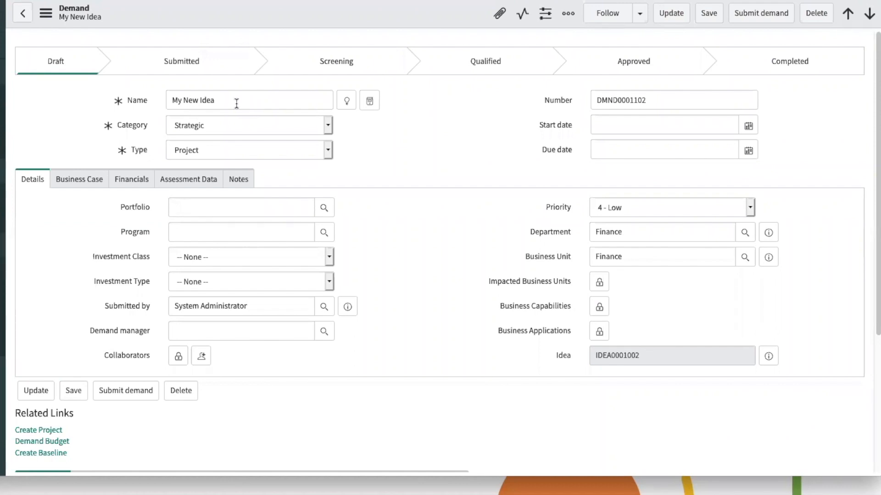
Examine the Category and Type choices of the My New Idea demand, keeping Strategic and Project
{"action": "scroll", "coordinate": [361, 177], "scroll_direction": "down", "scroll_amount": 2}
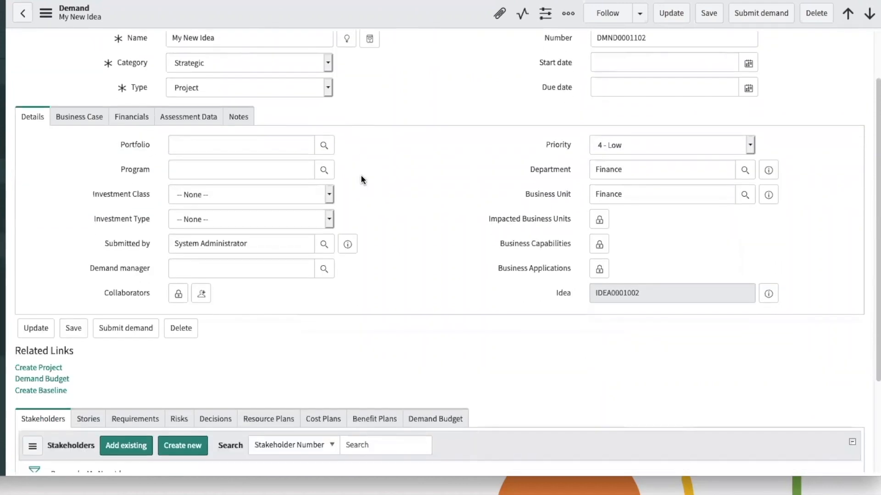
{"action": "left_click", "coordinate": [325, 88]}
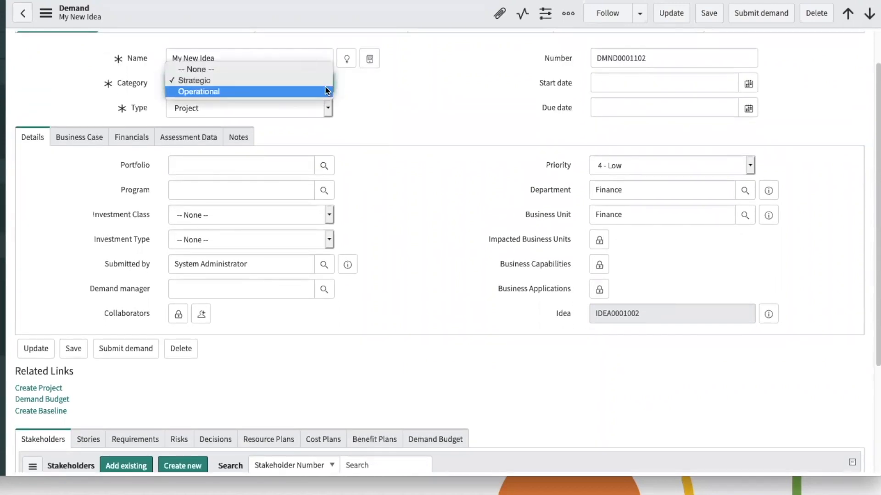
{"action": "left_click", "coordinate": [327, 80]}
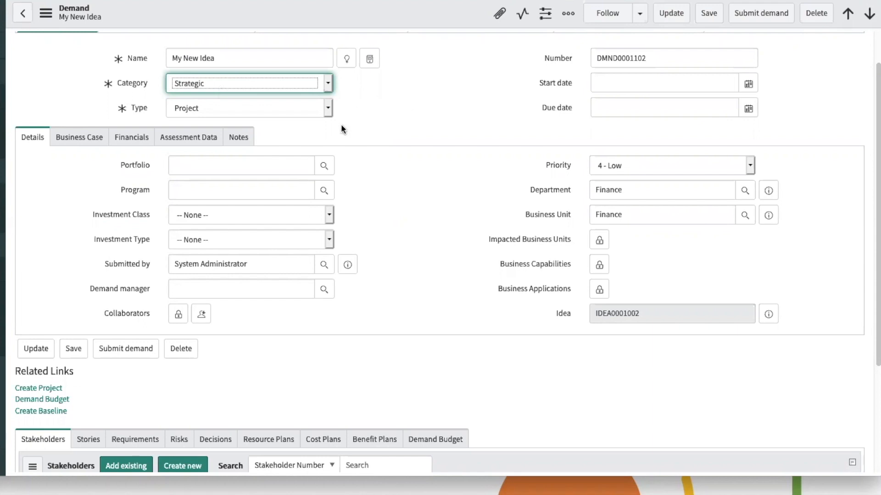
{"action": "left_click", "coordinate": [331, 113]}
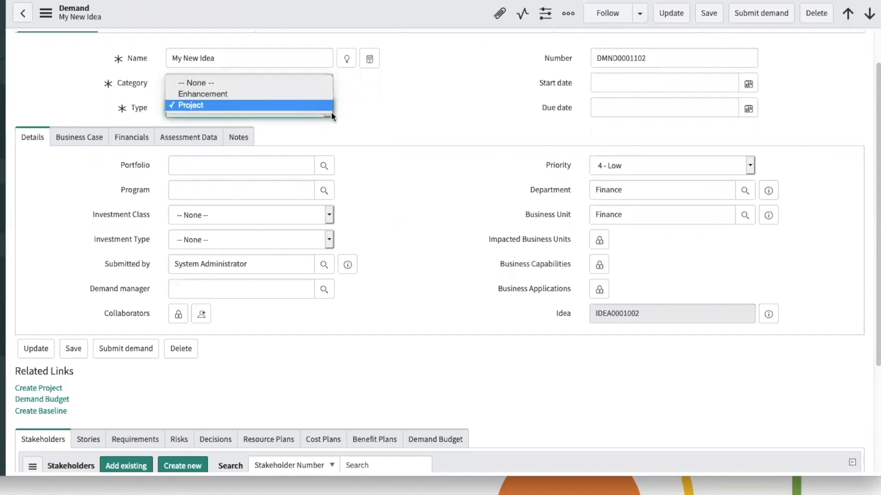
{"action": "scroll", "coordinate": [331, 115], "scroll_direction": "down", "scroll_amount": 1}
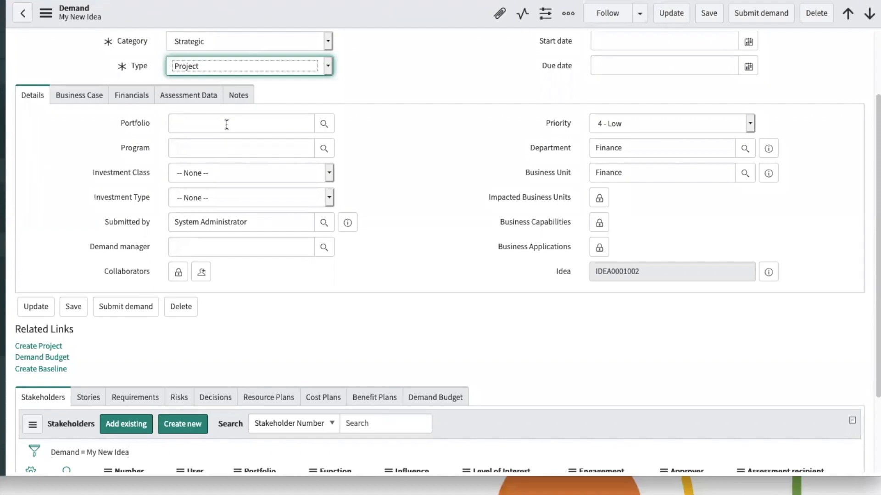
Examine the demand's Business Case section, from the business case text through risks, enablers, barriers, scope and assumptions
{"action": "left_click", "coordinate": [81, 97]}
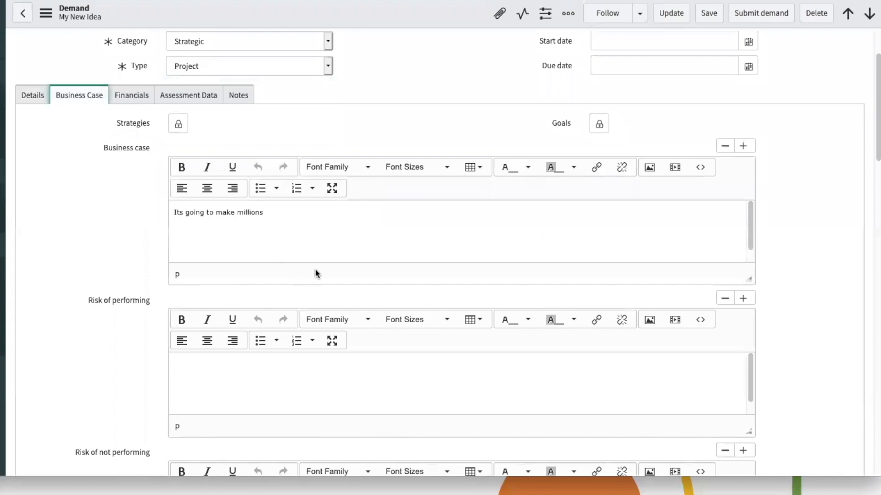
{"action": "scroll", "coordinate": [377, 256], "scroll_direction": "down", "scroll_amount": 5}
{"action": "scroll", "coordinate": [377, 256], "scroll_direction": "down", "scroll_amount": 6}
{"action": "scroll", "coordinate": [377, 257], "scroll_direction": "down", "scroll_amount": 6}
{"action": "scroll", "coordinate": [377, 257], "scroll_direction": "down", "scroll_amount": 5}
{"action": "scroll", "coordinate": [377, 257], "scroll_direction": "up", "scroll_amount": 3}
{"action": "scroll", "coordinate": [376, 256], "scroll_direction": "up", "scroll_amount": 18}
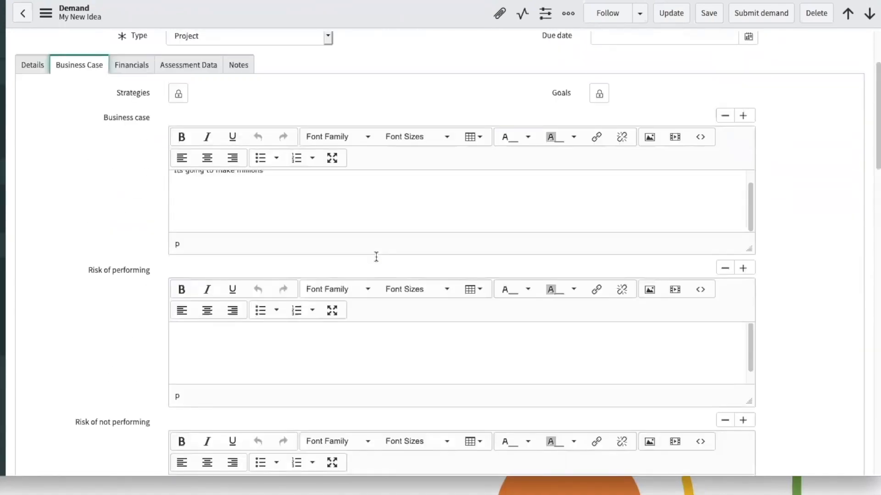
{"action": "scroll", "coordinate": [376, 257], "scroll_direction": "up", "scroll_amount": 3}
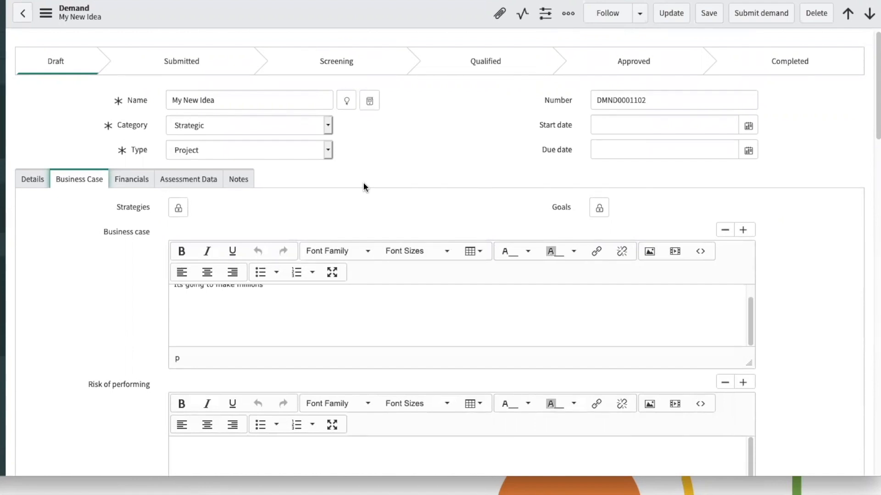
{"action": "scroll", "coordinate": [363, 183], "scroll_direction": "down", "scroll_amount": 7}
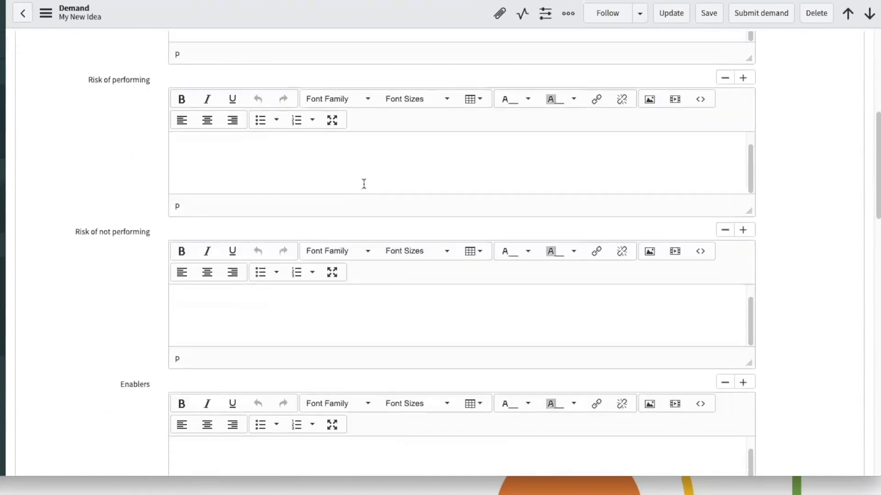
{"action": "scroll", "coordinate": [364, 183], "scroll_direction": "down", "scroll_amount": 10}
{"action": "scroll", "coordinate": [495, 277], "scroll_direction": "down", "scroll_amount": 3}
{"action": "scroll", "coordinate": [461, 265], "scroll_direction": "up", "scroll_amount": 9}
{"action": "scroll", "coordinate": [461, 262], "scroll_direction": "up", "scroll_amount": 11}
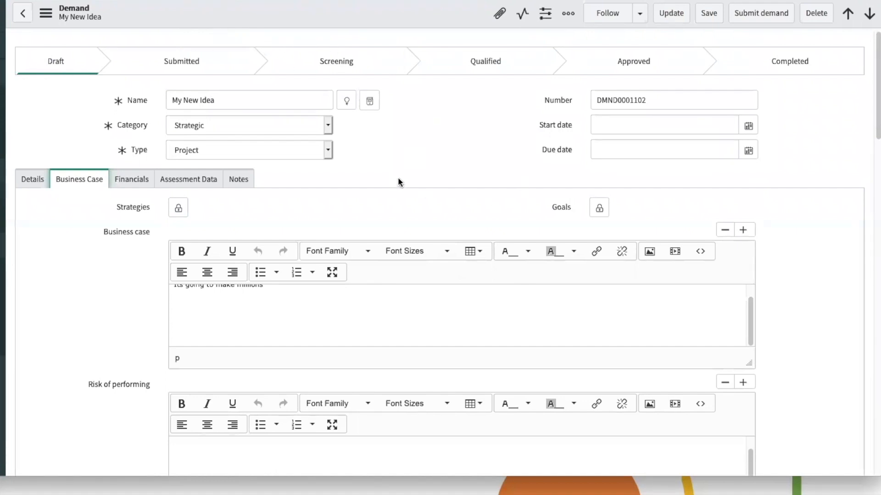
Examine the demand's Financials fields and return to its Business Case section
{"action": "left_click", "coordinate": [133, 183]}
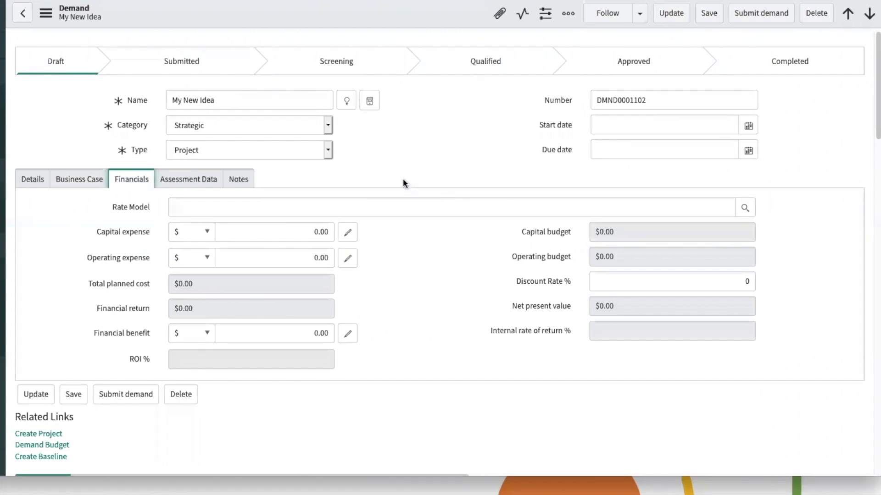
{"action": "left_click", "coordinate": [89, 183]}
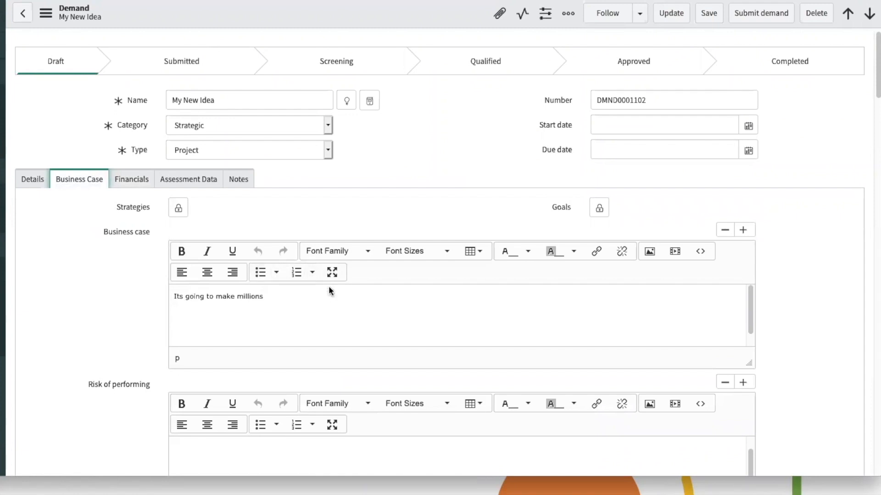
{"action": "scroll", "coordinate": [783, 286], "scroll_direction": "down", "scroll_amount": 1}
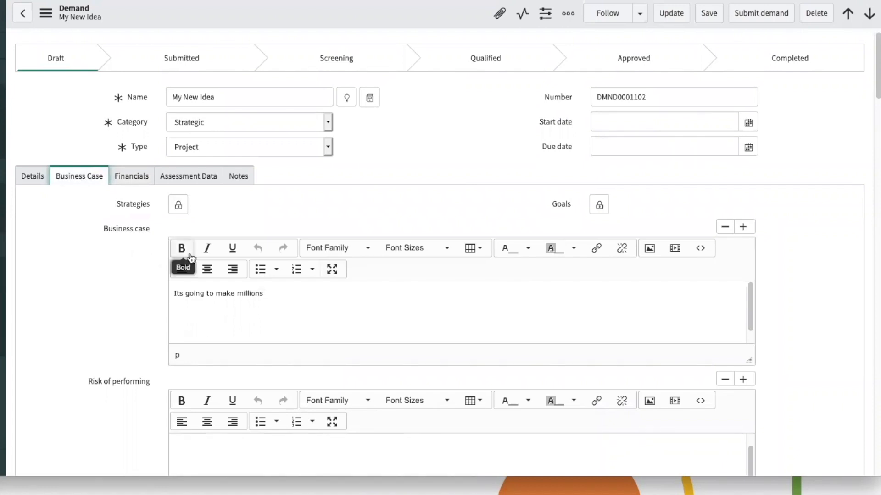
Advance the My New Idea demand from draft to Approved by submitting, qualifying and approving it
{"action": "left_click", "coordinate": [749, 15]}
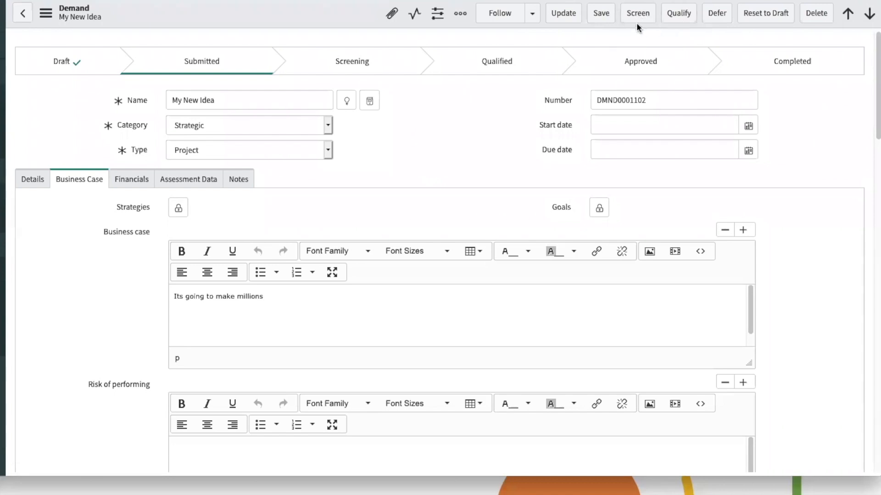
{"action": "left_click", "coordinate": [679, 18]}
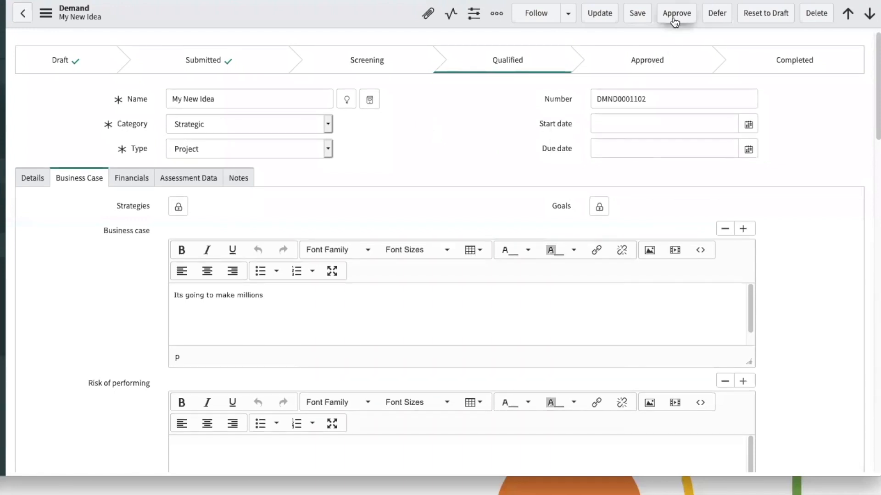
{"action": "left_click", "coordinate": [673, 19]}
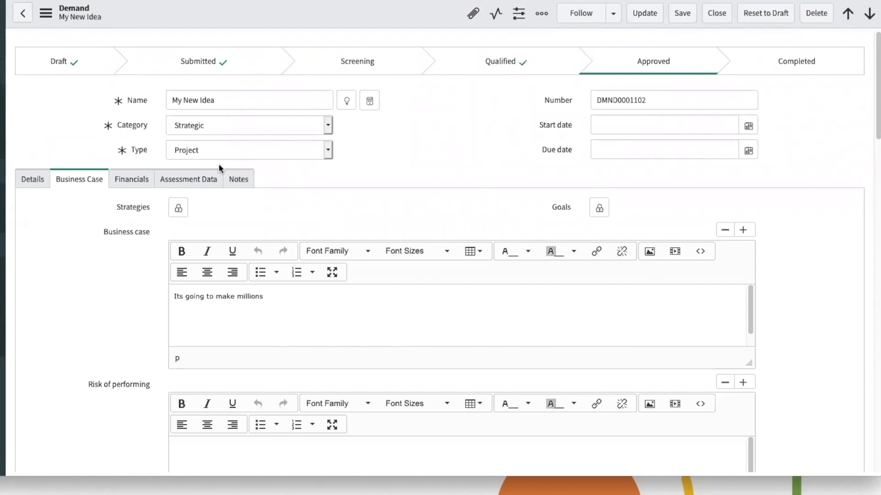
Check the approved demand's Type choices, leaving Project selected
{"action": "left_click", "coordinate": [229, 158]}
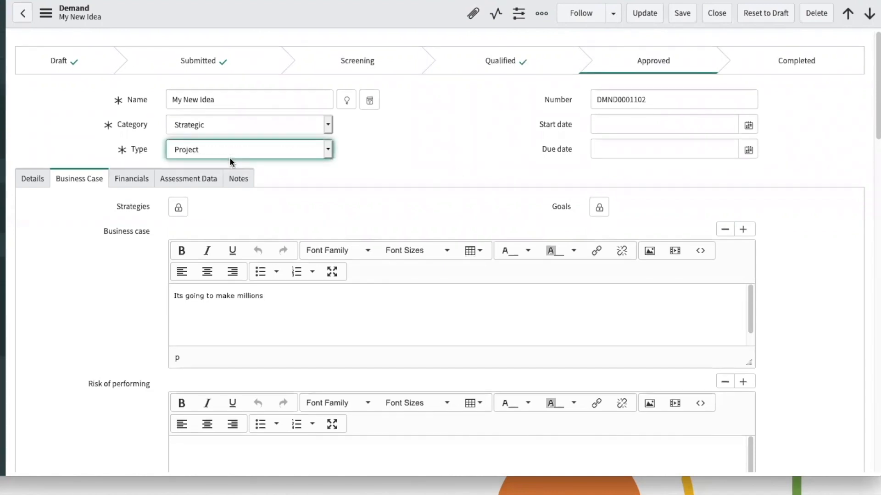
{"action": "left_click", "coordinate": [327, 152]}
{"action": "left_click", "coordinate": [327, 151]}
{"action": "left_click", "coordinate": [327, 151]}
{"action": "left_click", "coordinate": [380, 152]}
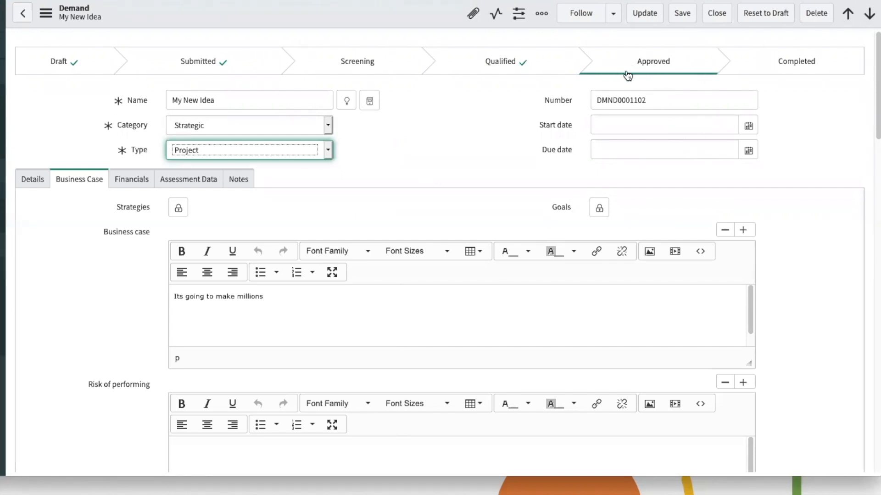
Create a project from the approved My New Idea demand
{"action": "scroll", "coordinate": [428, 249], "scroll_direction": "down", "scroll_amount": 8}
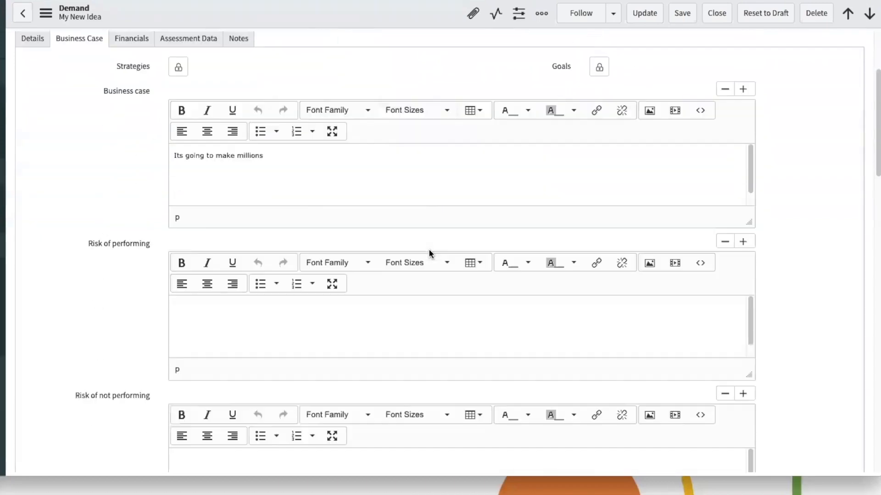
{"action": "scroll", "coordinate": [428, 249], "scroll_direction": "down", "scroll_amount": 12}
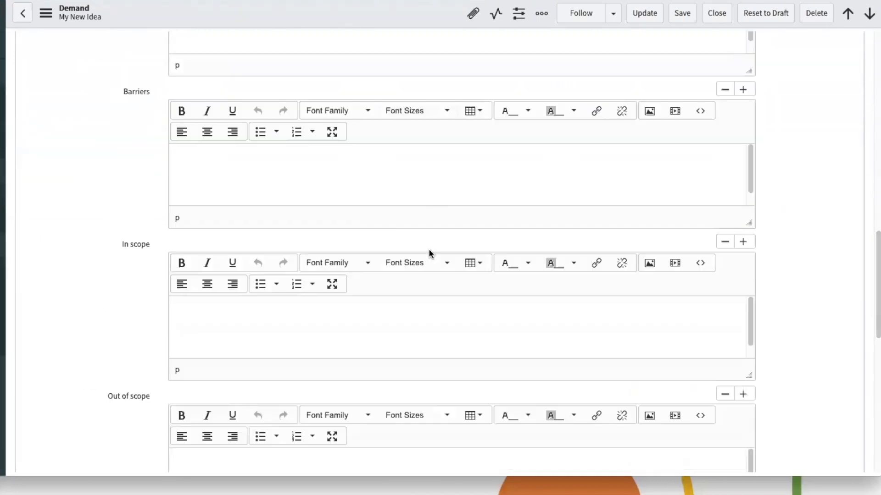
{"action": "scroll", "coordinate": [651, 262], "scroll_direction": "down", "scroll_amount": 5}
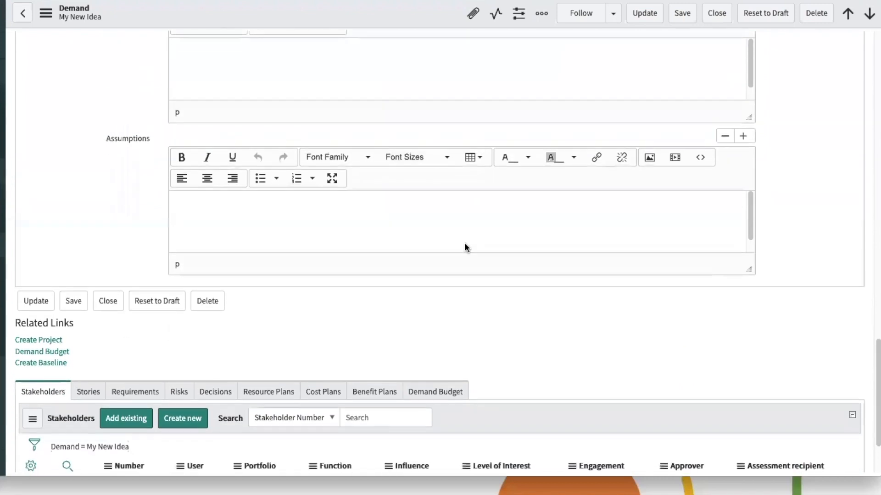
{"action": "left_click", "coordinate": [44, 345]}
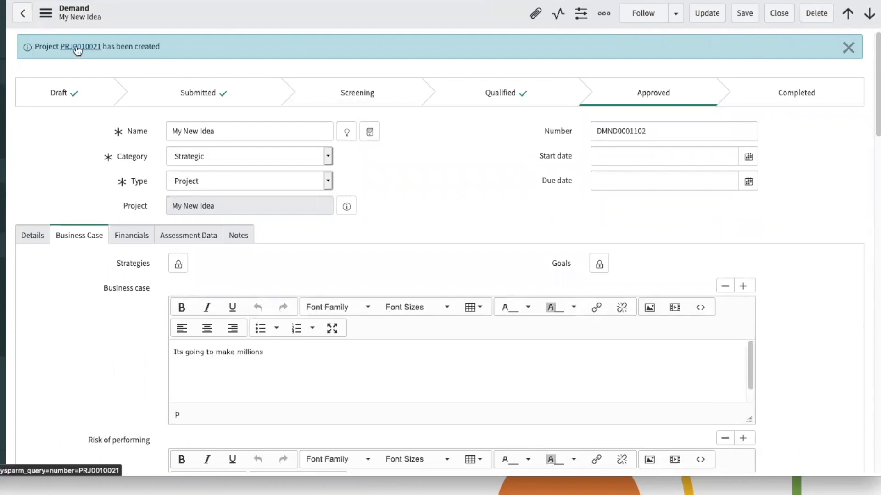
{"action": "key", "text": "super+Tab"}
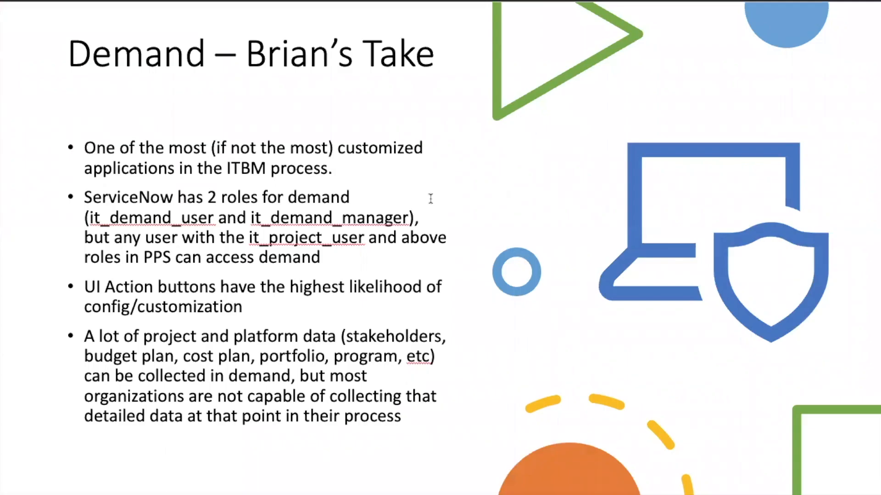
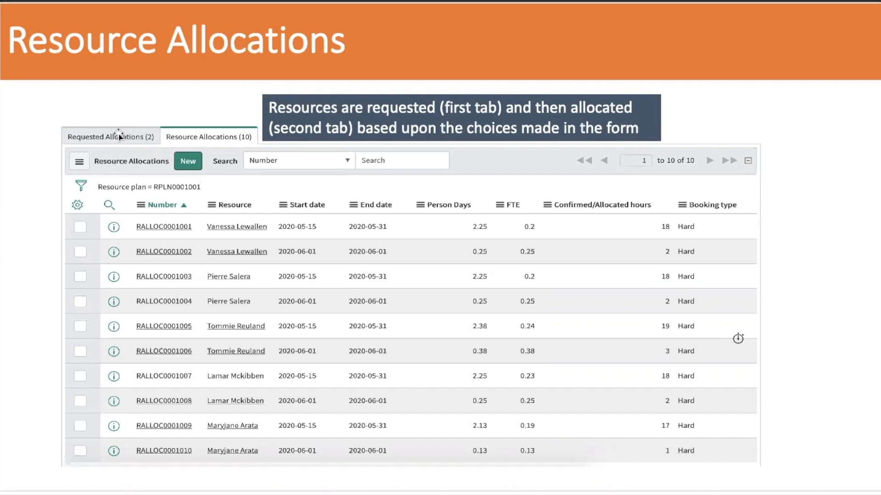
{"action": "key", "text": "Left"}
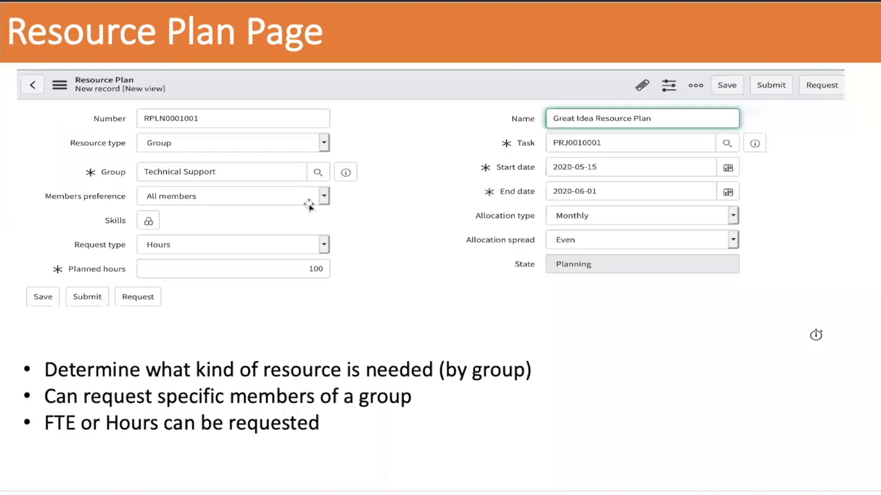
{"action": "key", "text": "Right"}
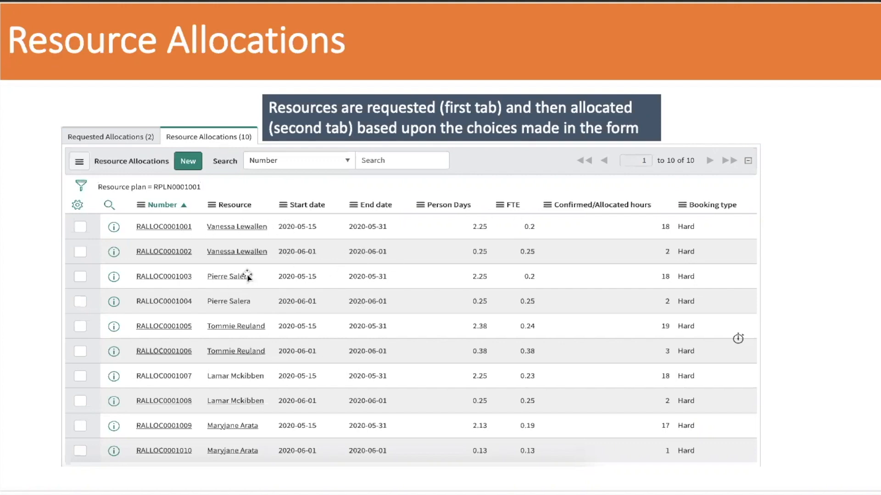
{"action": "key", "text": "Down"}
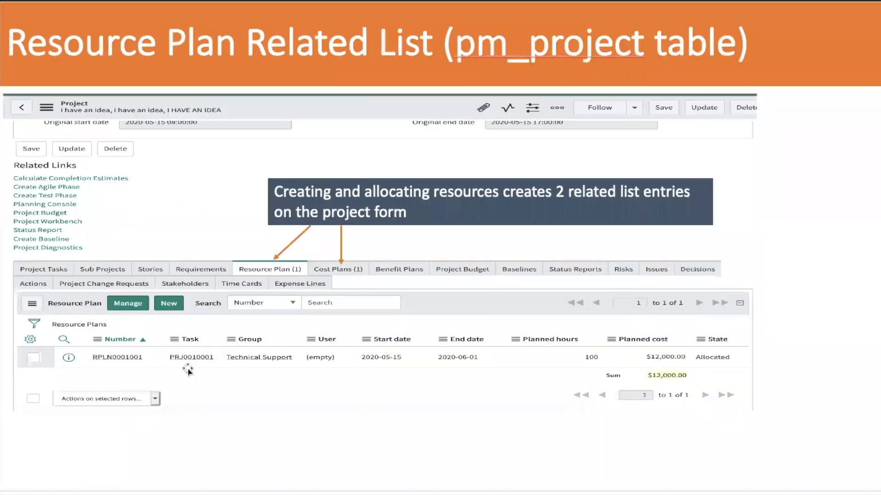
{"action": "key", "text": "Down"}
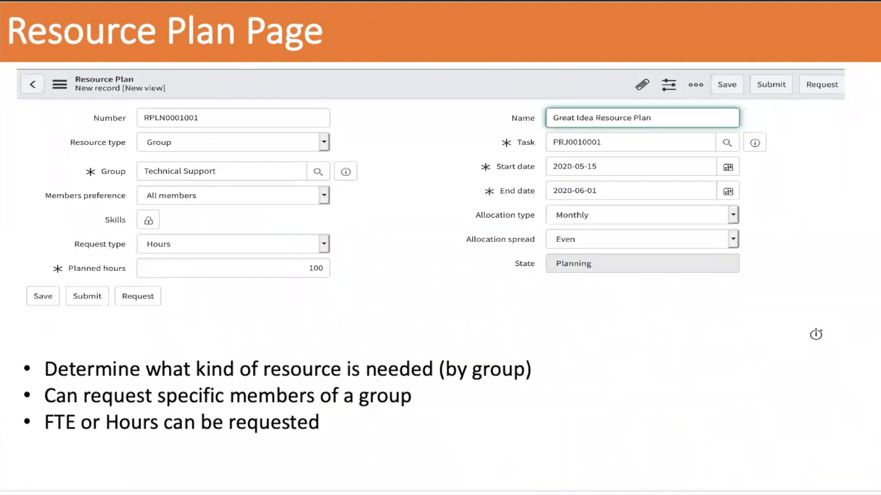
{"action": "key", "text": "Up"}
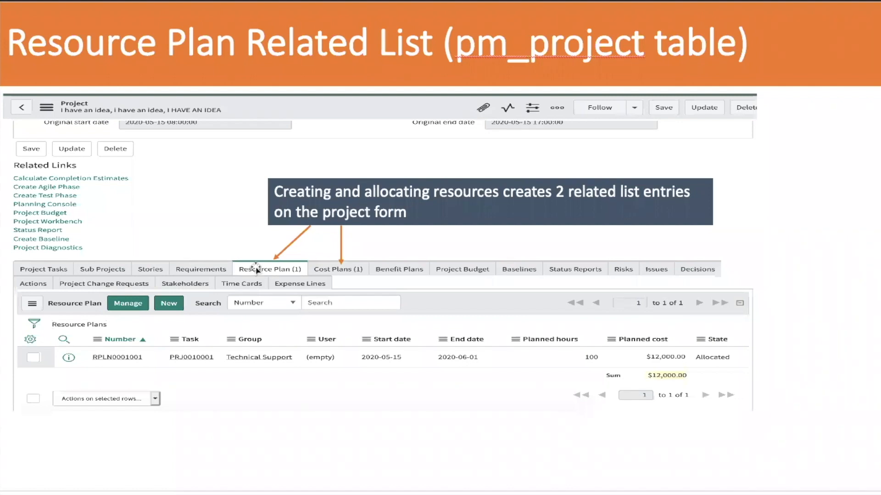
{"action": "key", "text": "Down"}
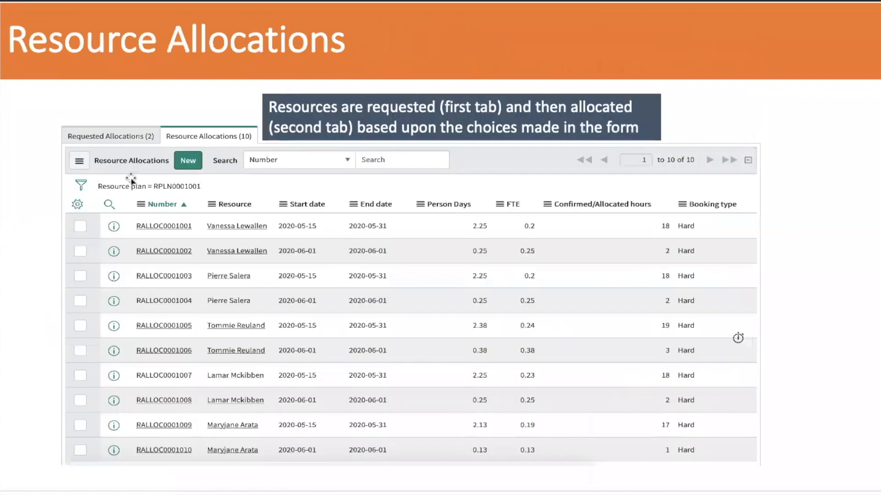
{"action": "key", "text": "Down"}
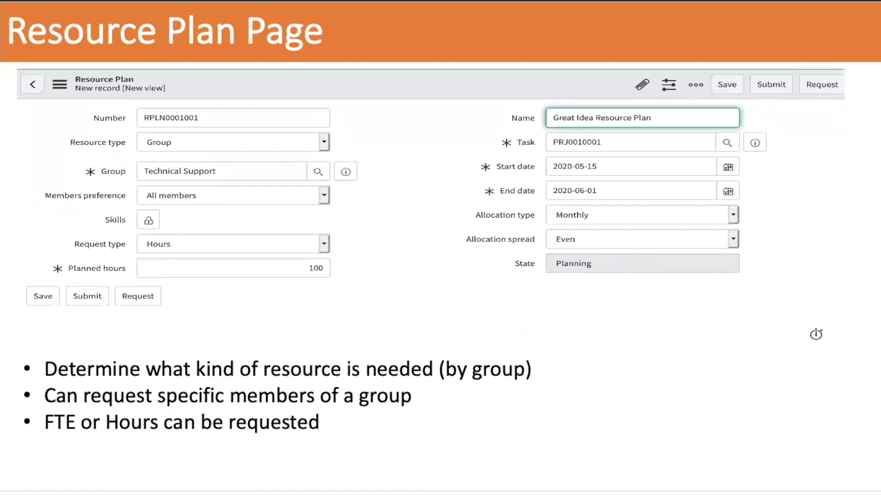
{"action": "key", "text": "Right"}
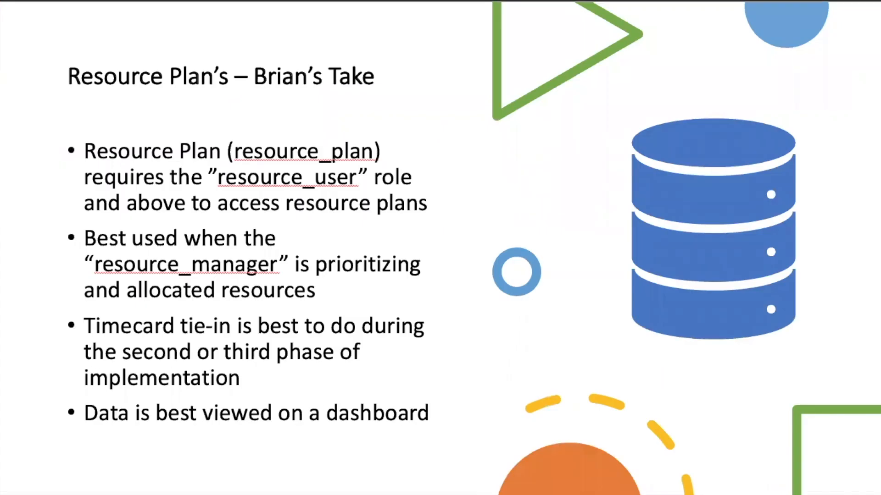
Switch to the new Resource Plan form in ServiceNow and choose the Architects group with Any member as members preference
{"action": "key", "text": "super+Tab"}
{"action": "left_click", "coordinate": [105, 19]}
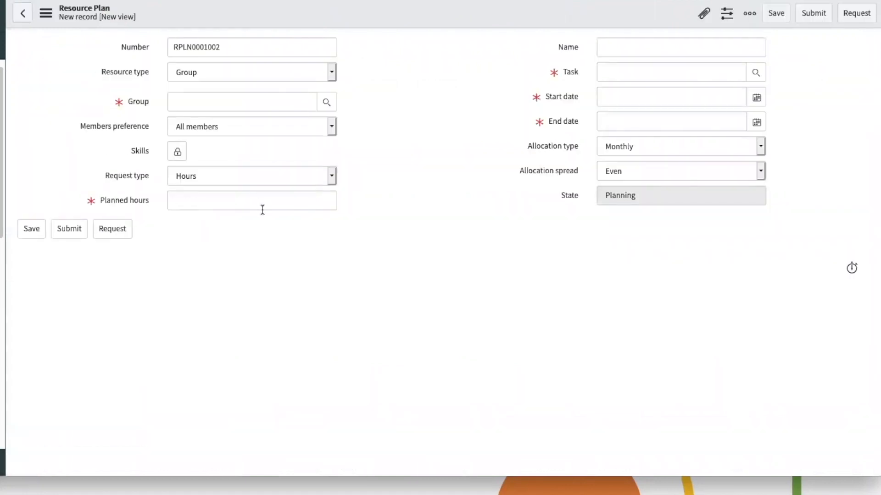
{"action": "left_click", "coordinate": [327, 101]}
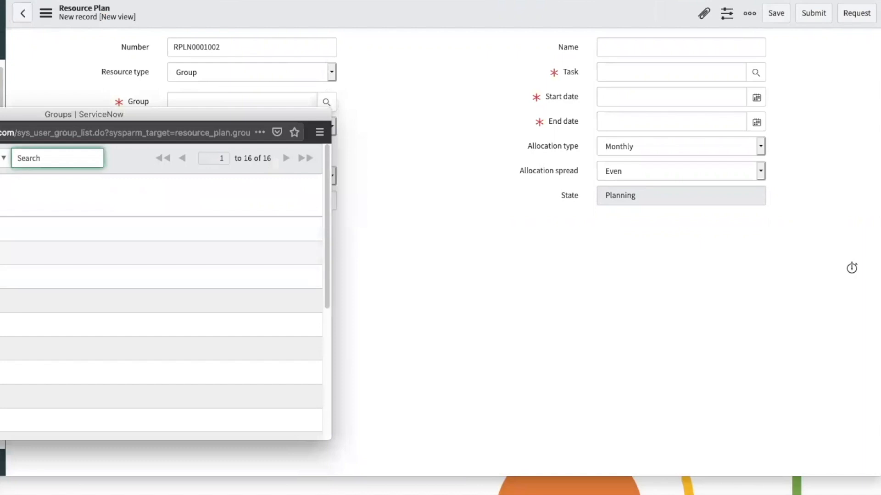
{"action": "left_click", "coordinate": [1, 229]}
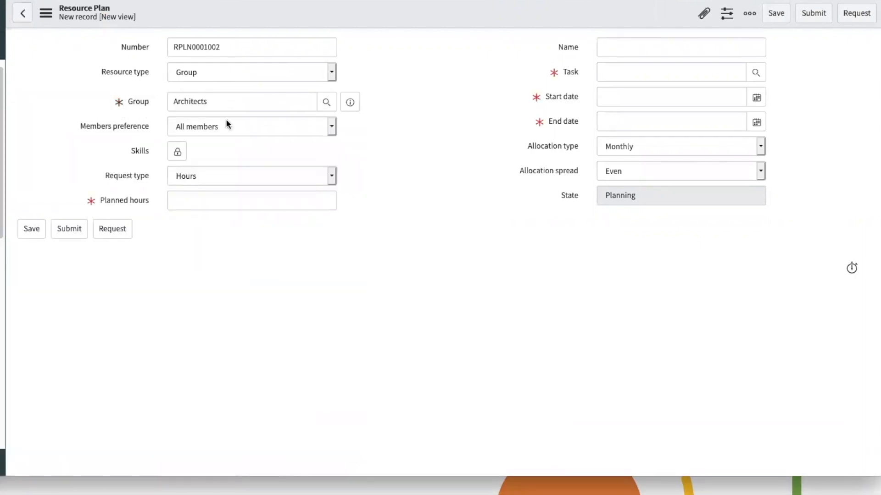
{"action": "left_click", "coordinate": [330, 126]}
{"action": "left_click", "coordinate": [330, 126]}
{"action": "left_click", "coordinate": [331, 126]}
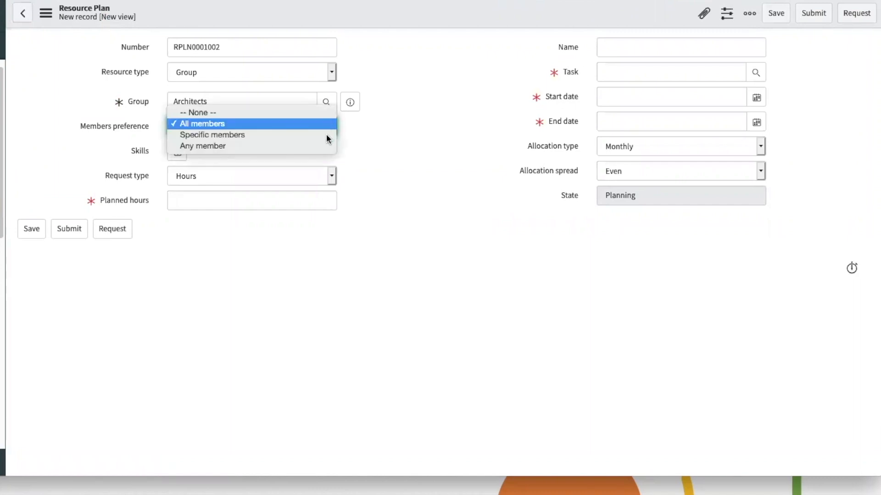
{"action": "left_click", "coordinate": [324, 146]}
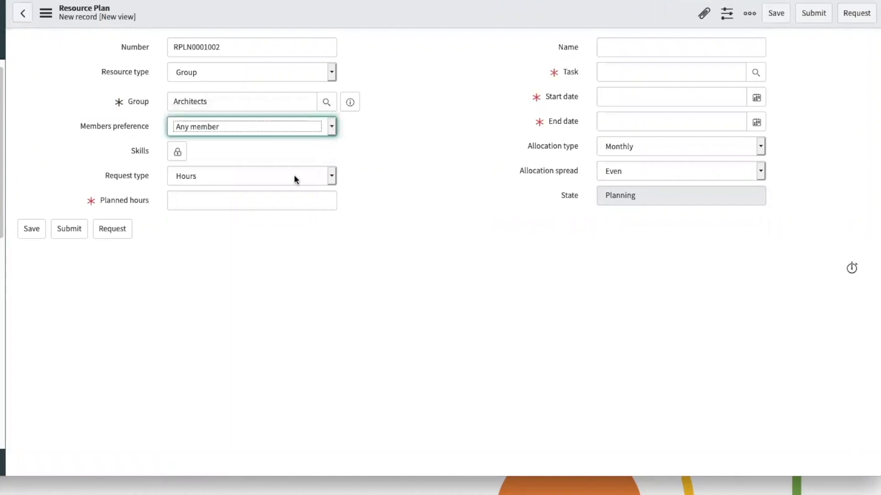
{"action": "left_click", "coordinate": [279, 197]}
{"action": "left_click", "coordinate": [331, 179]}
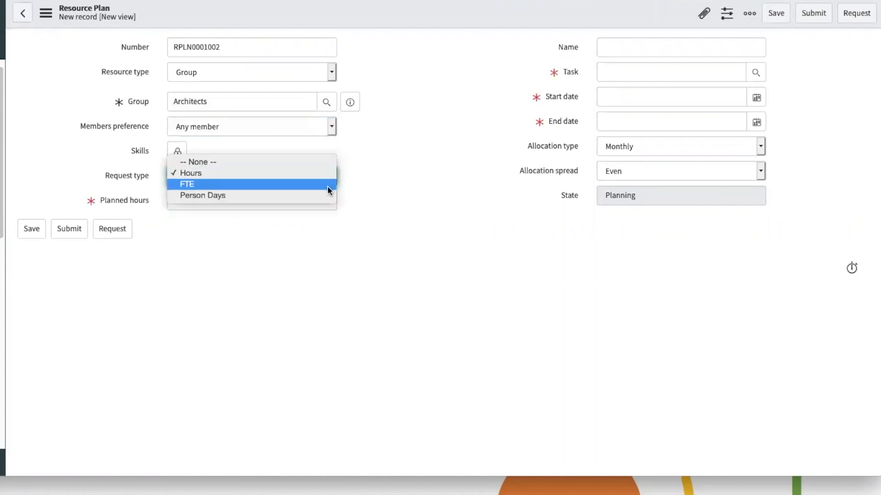
{"action": "left_click", "coordinate": [327, 185]}
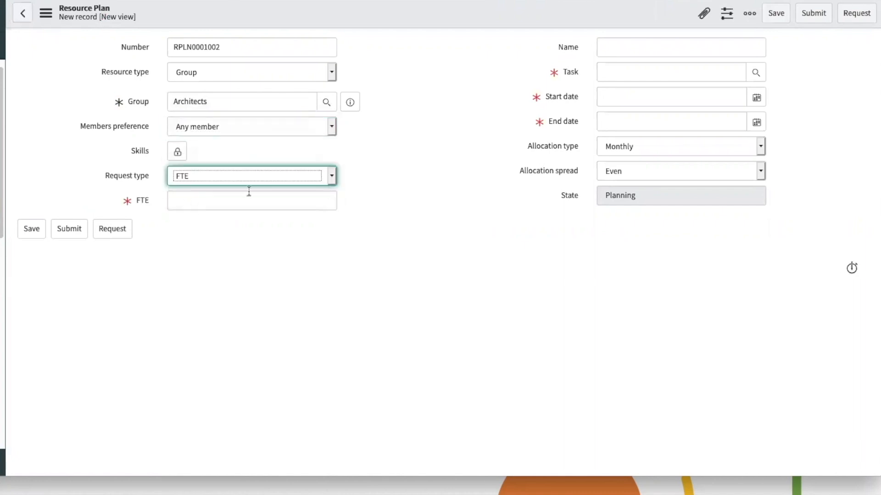
{"action": "left_click", "coordinate": [326, 176]}
{"action": "left_click", "coordinate": [319, 164]}
Set the planned hours to 200 and name the resource plan My Great Resource Plan
{"action": "left_click", "coordinate": [297, 196]}
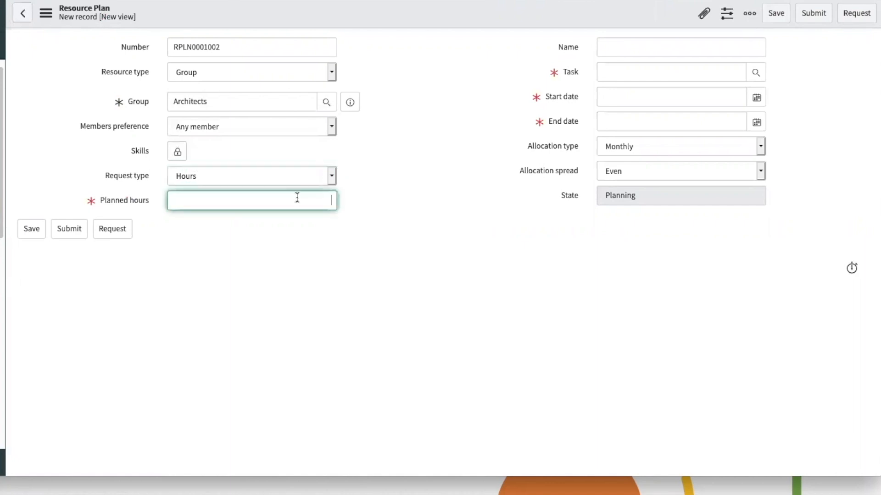
{"action": "type", "text": "200"}
{"action": "left_click", "coordinate": [684, 52]}
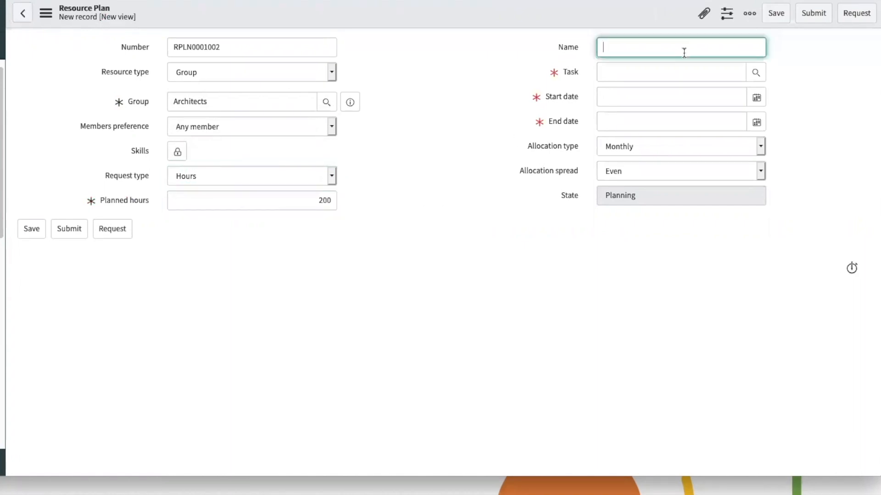
{"action": "type", "text": "My Great Resource Plan"}
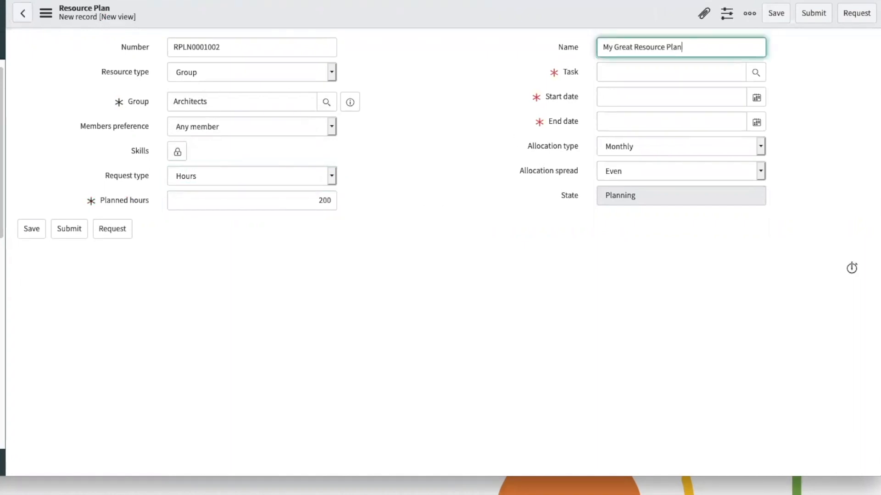
Look up task numbers from PRJ onward and assign the My New Idea project, PRJ0010021, as the plan's task
{"action": "left_click", "coordinate": [757, 74]}
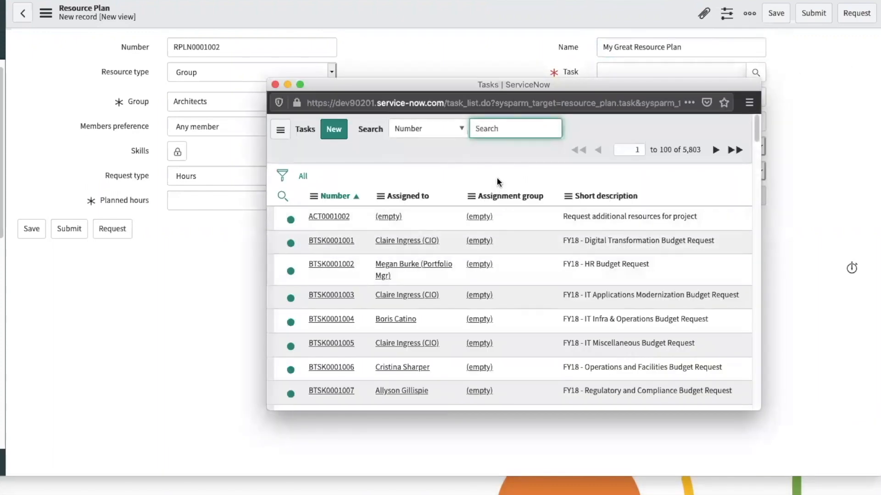
{"action": "type", "text": "PRJ"}
{"action": "key", "text": "BackSpace"}
{"action": "key", "text": "BackSpace"}
{"action": "key", "text": "BackSpace"}
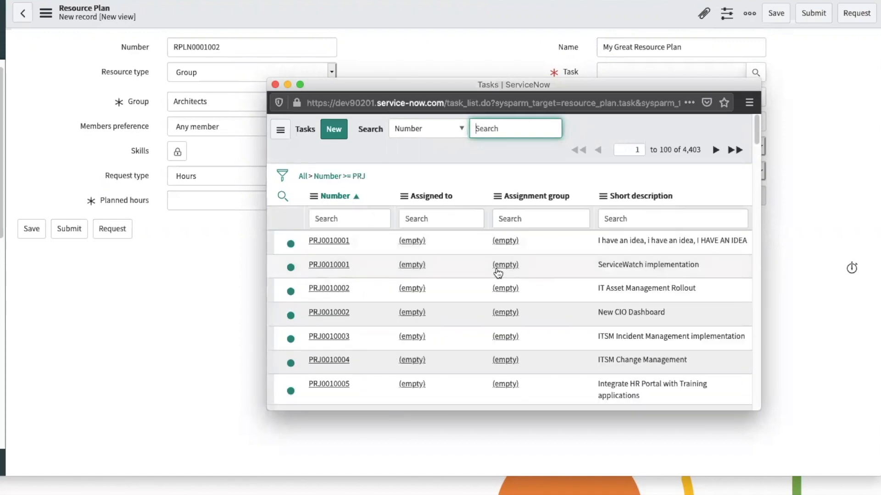
{"action": "scroll", "coordinate": [478, 304], "scroll_direction": "down", "scroll_amount": 3}
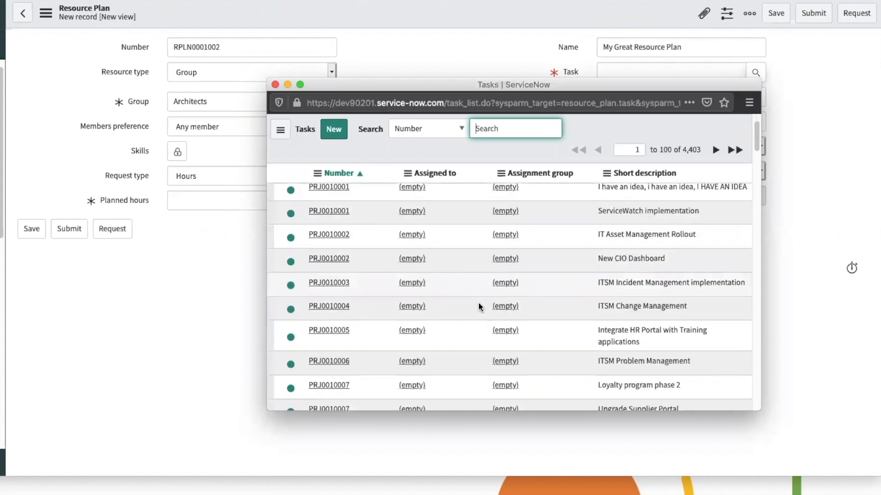
{"action": "scroll", "coordinate": [478, 306], "scroll_direction": "down", "scroll_amount": 10}
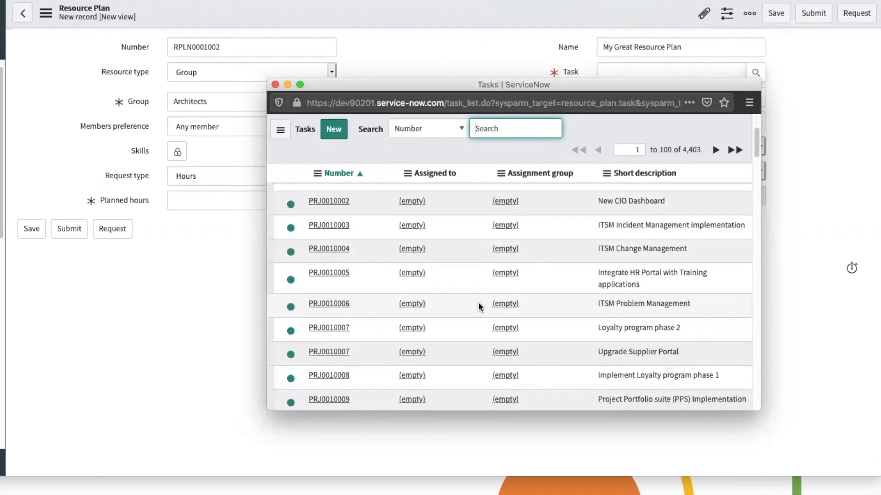
{"action": "scroll", "coordinate": [479, 306], "scroll_direction": "down", "scroll_amount": 6}
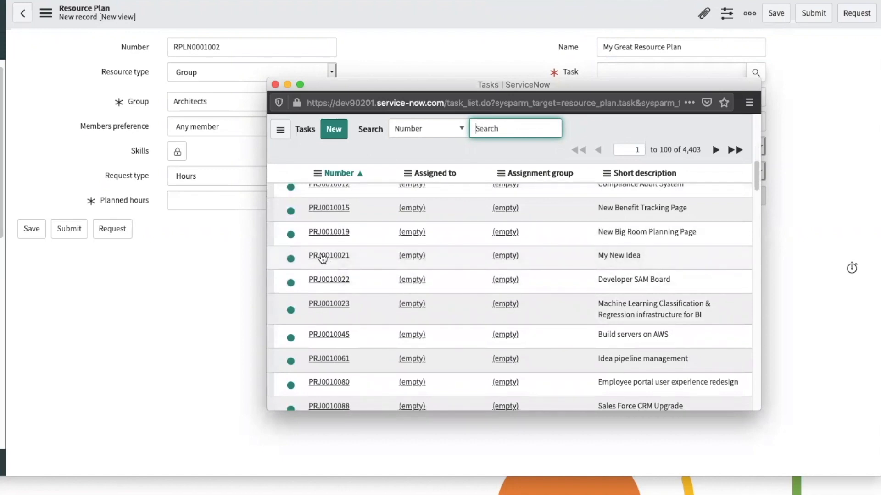
{"action": "left_click", "coordinate": [322, 258]}
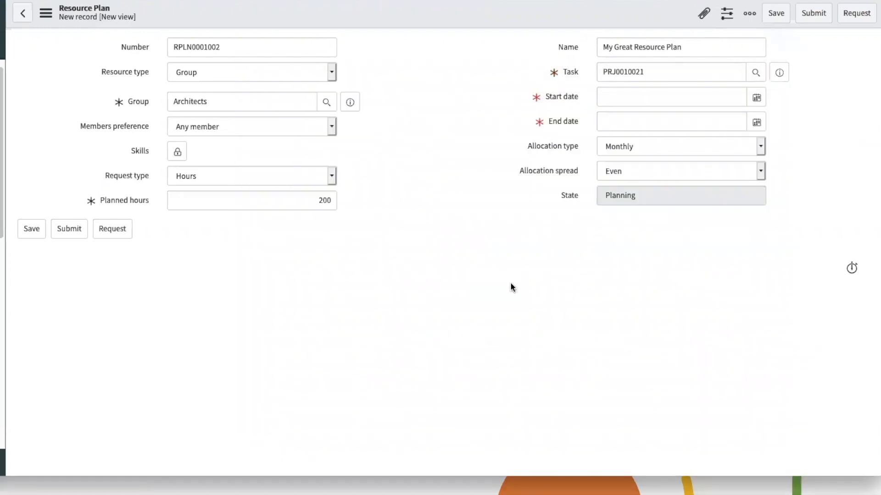
Set the resource plan's start date to 2020-05-15 and its end date to 2020-05-29
{"action": "left_click", "coordinate": [757, 97]}
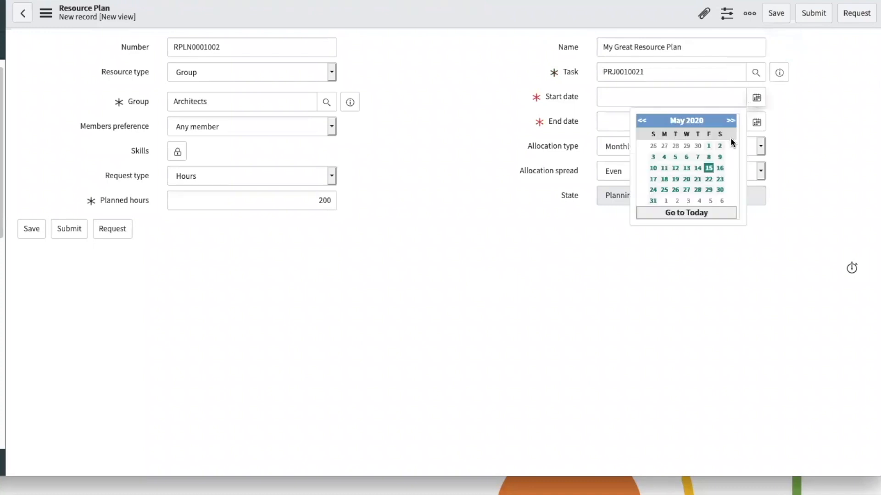
{"action": "left_click", "coordinate": [709, 168]}
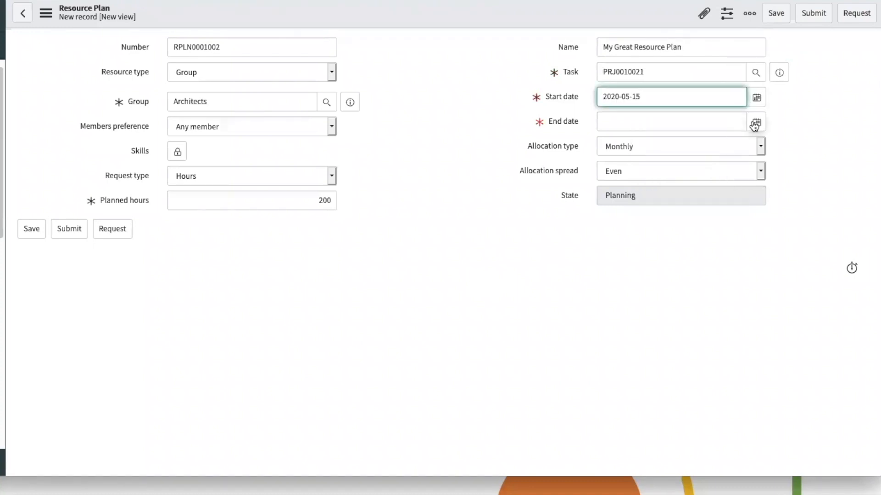
{"action": "left_click", "coordinate": [756, 122]}
{"action": "left_click", "coordinate": [710, 214]}
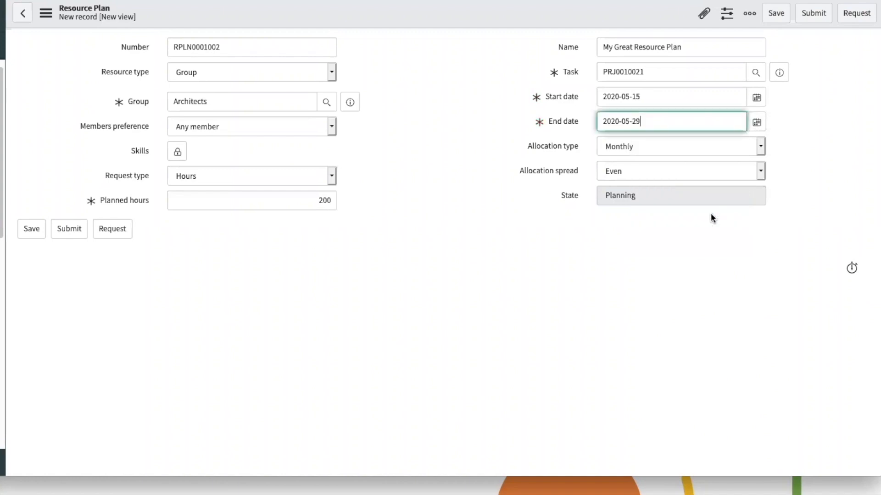
Keep the allocation type Monthly and the allocation spread Even, and submit the resource plan
{"action": "left_click", "coordinate": [689, 146]}
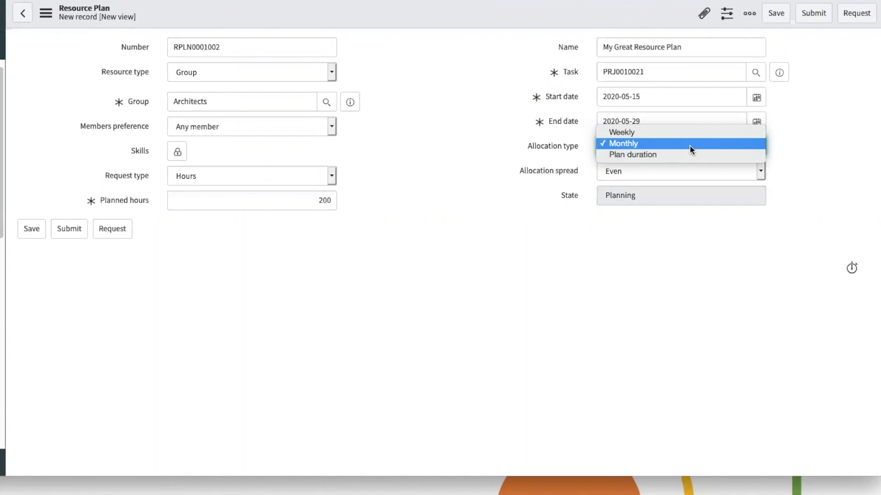
{"action": "left_click", "coordinate": [690, 146]}
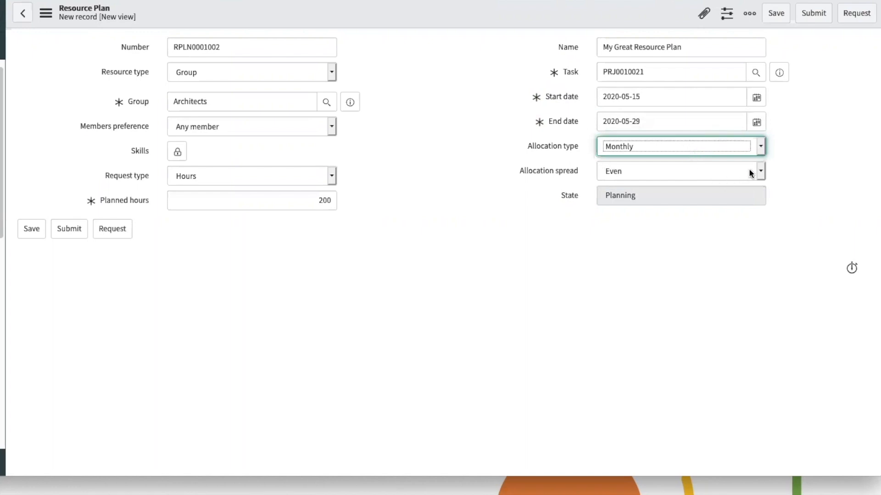
{"action": "left_click", "coordinate": [761, 173]}
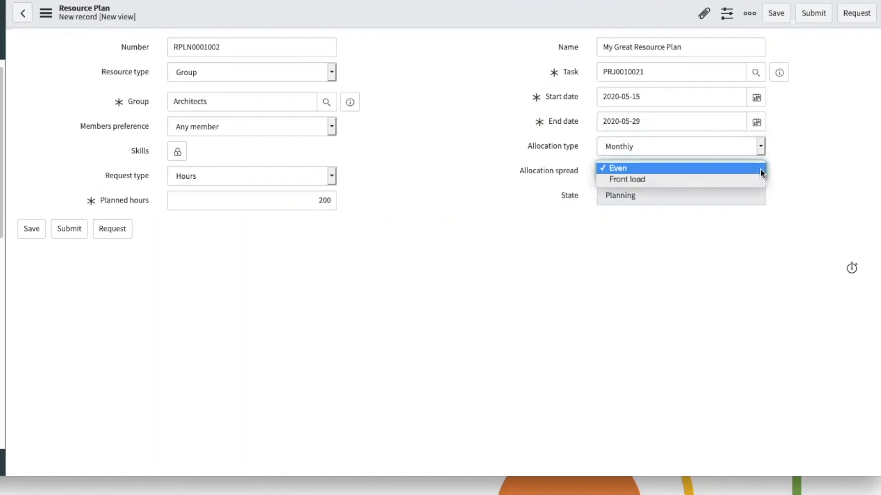
{"action": "left_click", "coordinate": [760, 173]}
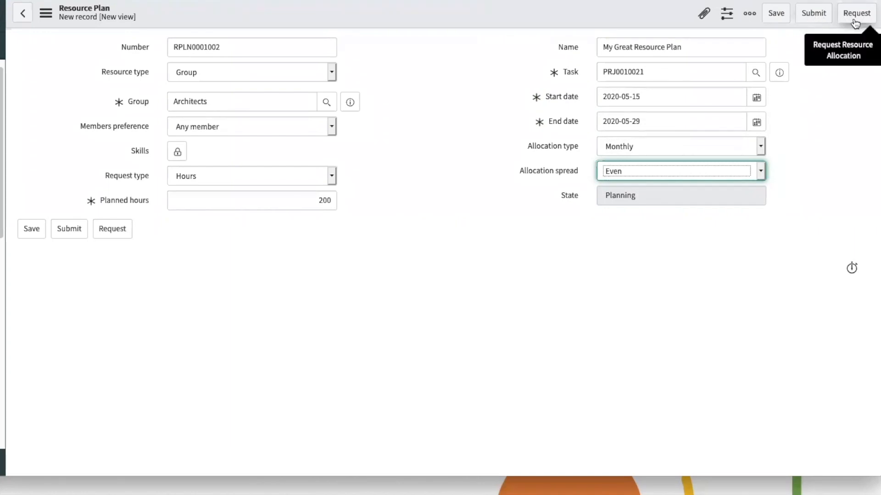
{"action": "left_click", "coordinate": [811, 20]}
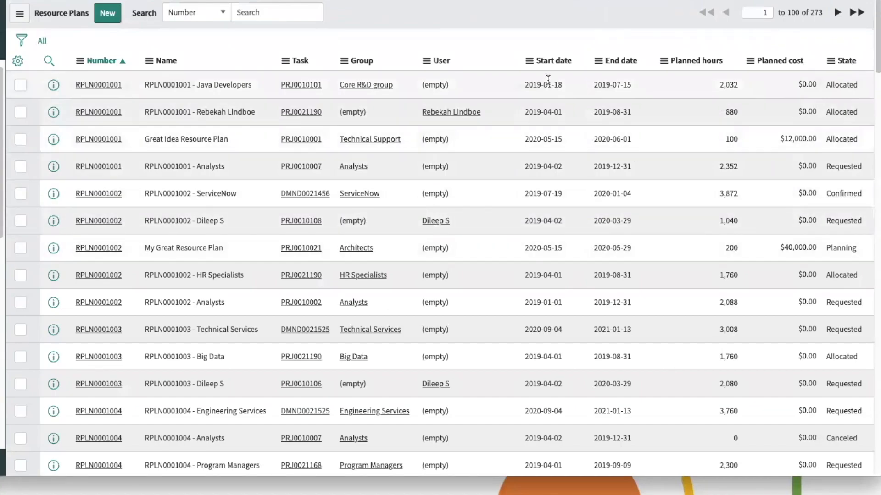
Sort the resource plans by start date, latest first, and open My Great Resource Plan to check its requested allocation
{"action": "left_click", "coordinate": [552, 64]}
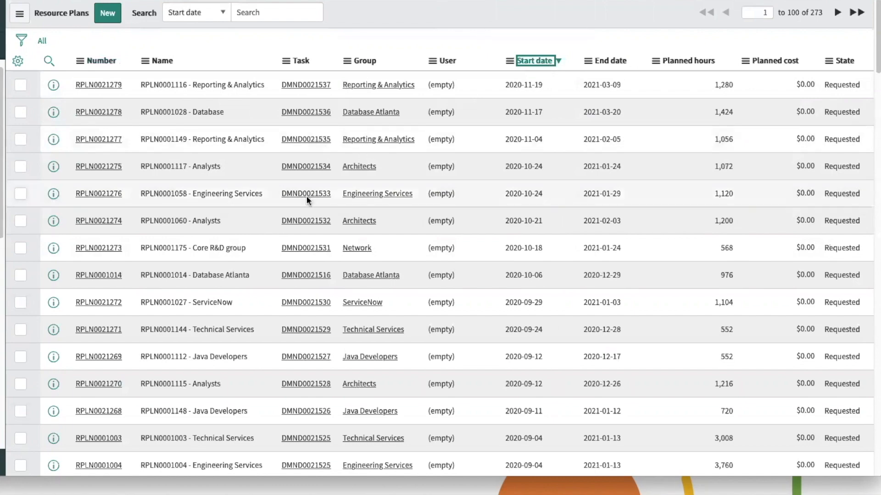
{"action": "scroll", "coordinate": [306, 195], "scroll_direction": "down", "scroll_amount": 3}
{"action": "scroll", "coordinate": [308, 202], "scroll_direction": "down", "scroll_amount": 15}
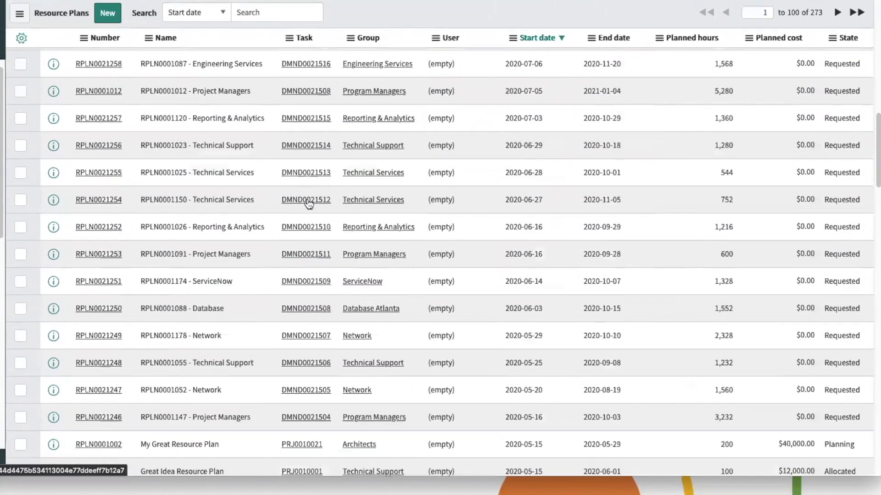
{"action": "scroll", "coordinate": [308, 204], "scroll_direction": "down", "scroll_amount": 2}
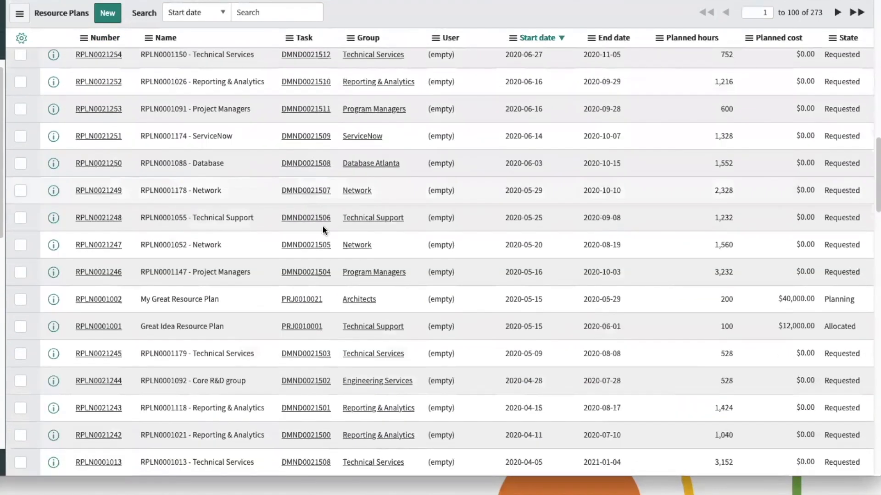
{"action": "left_click", "coordinate": [105, 300]}
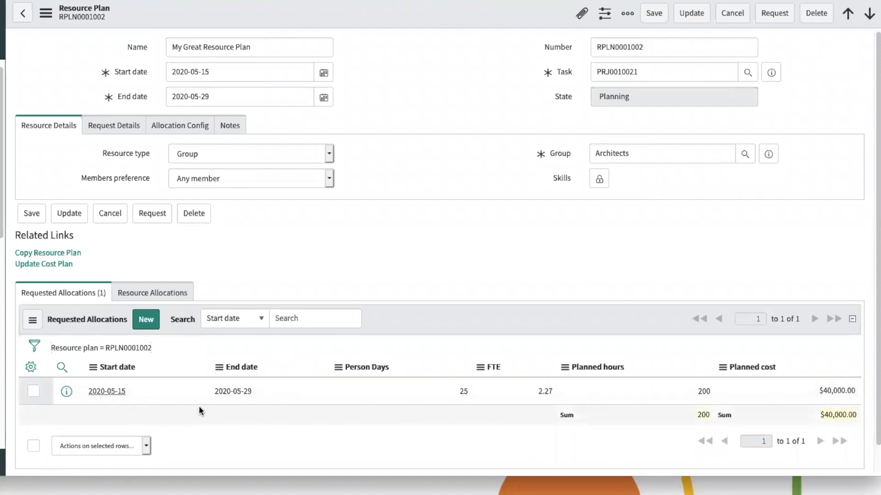
{"action": "left_click", "coordinate": [116, 394]}
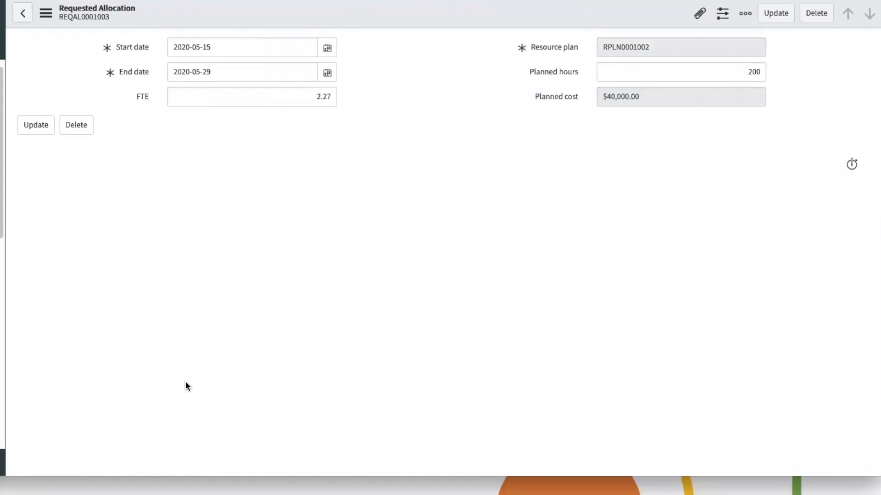
{"action": "left_click", "coordinate": [19, 18]}
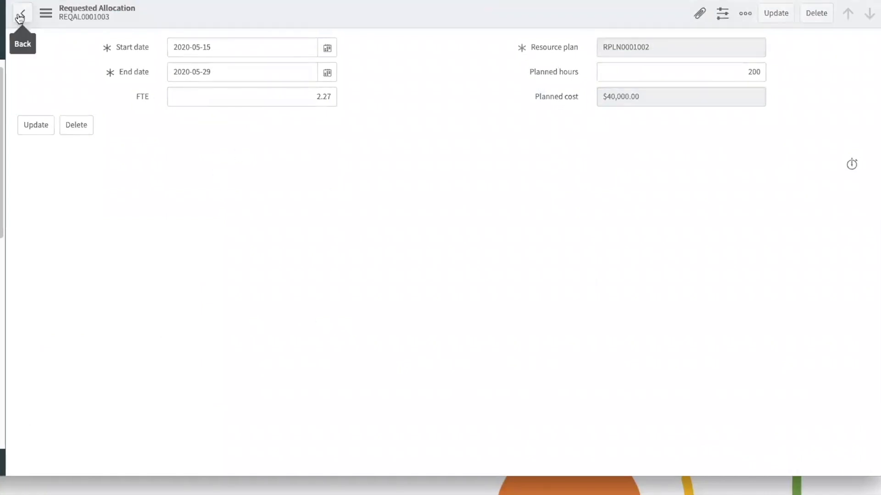
Request My Great Resource Plan, confirm and allocate it, and display its resource allocations
{"action": "left_click", "coordinate": [763, 18]}
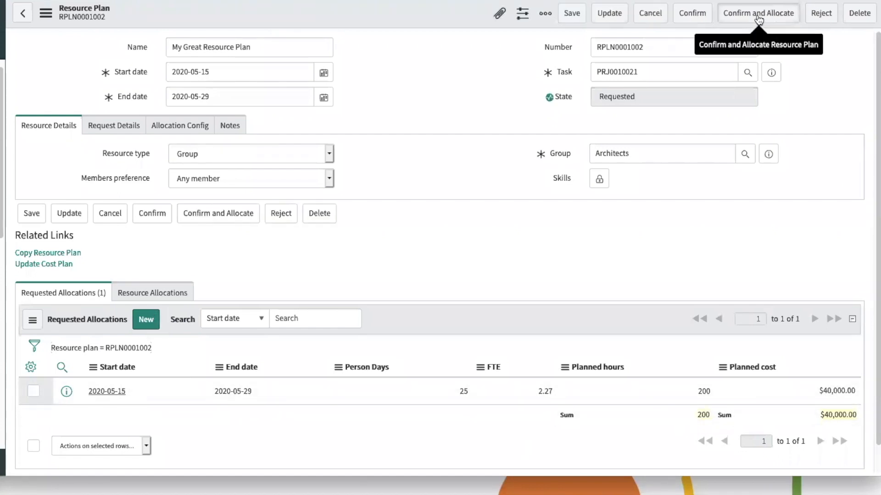
{"action": "left_click", "coordinate": [759, 18]}
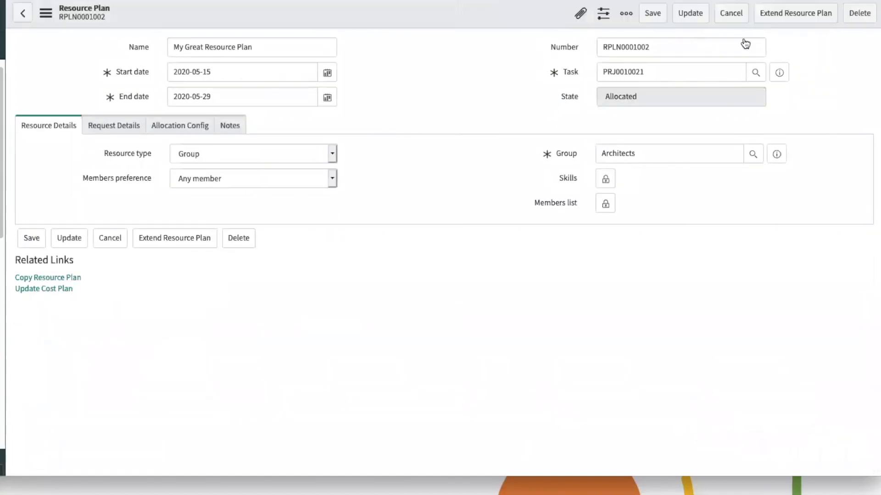
{"action": "left_click", "coordinate": [168, 296]}
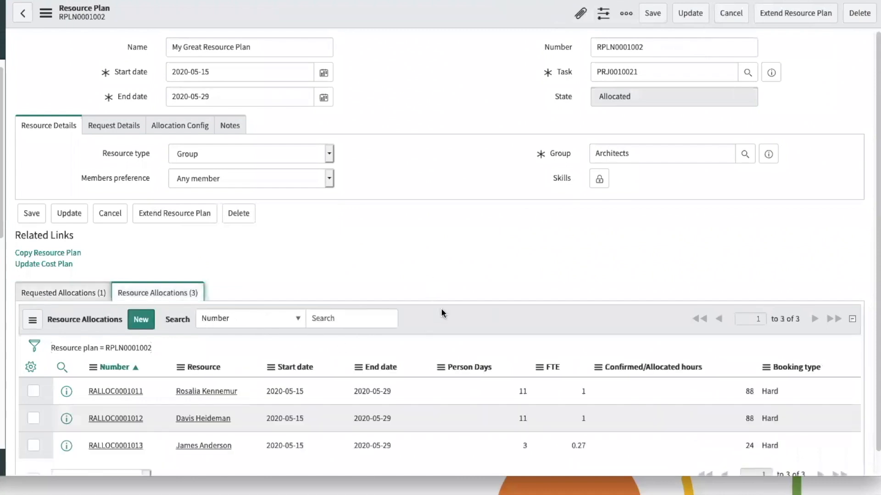
Examine the My New Idea project's financials, resource plan and cost plan, and return to the presentation slide
{"action": "scroll", "coordinate": [417, 348], "scroll_direction": "down", "scroll_amount": 1}
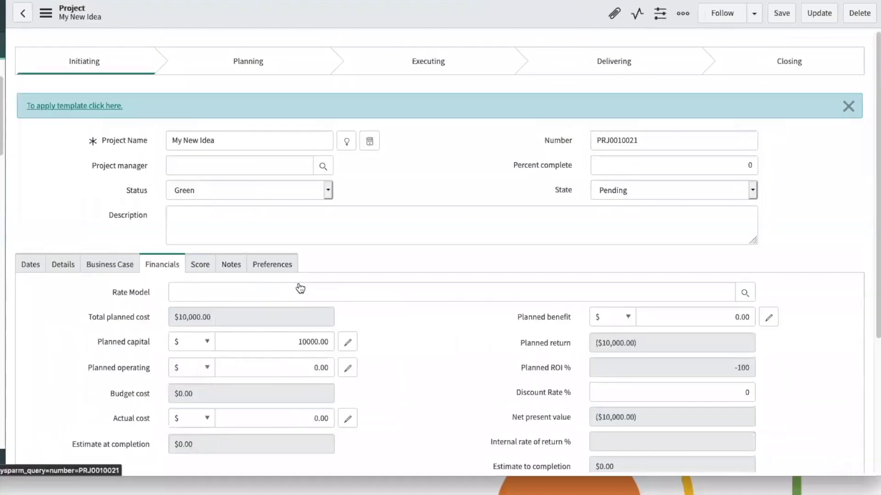
{"action": "scroll", "coordinate": [340, 293], "scroll_direction": "down", "scroll_amount": 3}
{"action": "scroll", "coordinate": [340, 293], "scroll_direction": "down", "scroll_amount": 1}
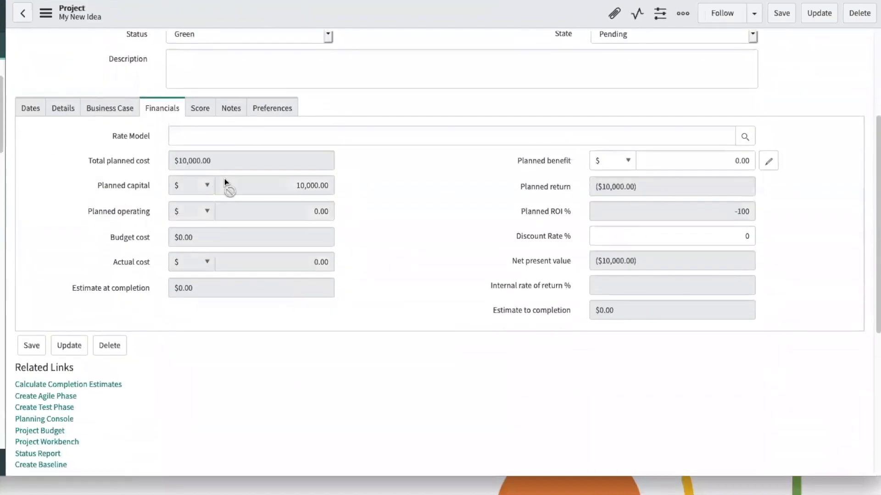
{"action": "scroll", "coordinate": [275, 187], "scroll_direction": "up", "scroll_amount": 1}
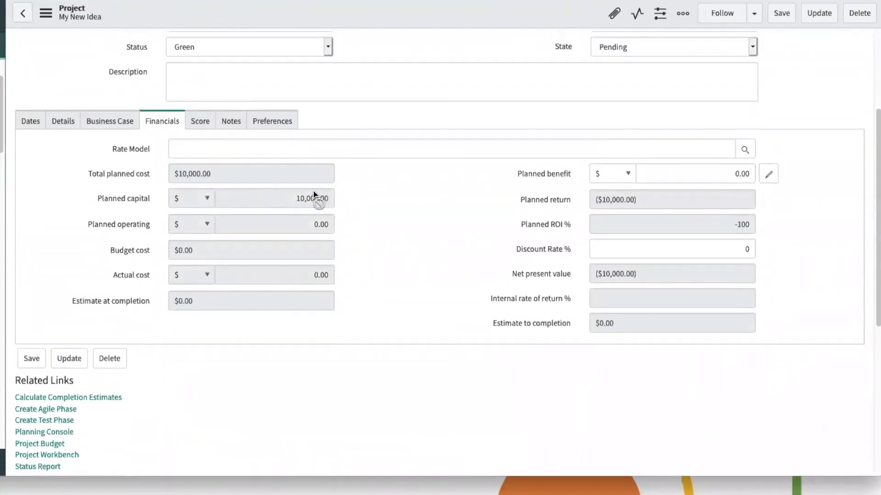
{"action": "scroll", "coordinate": [378, 219], "scroll_direction": "down", "scroll_amount": 5}
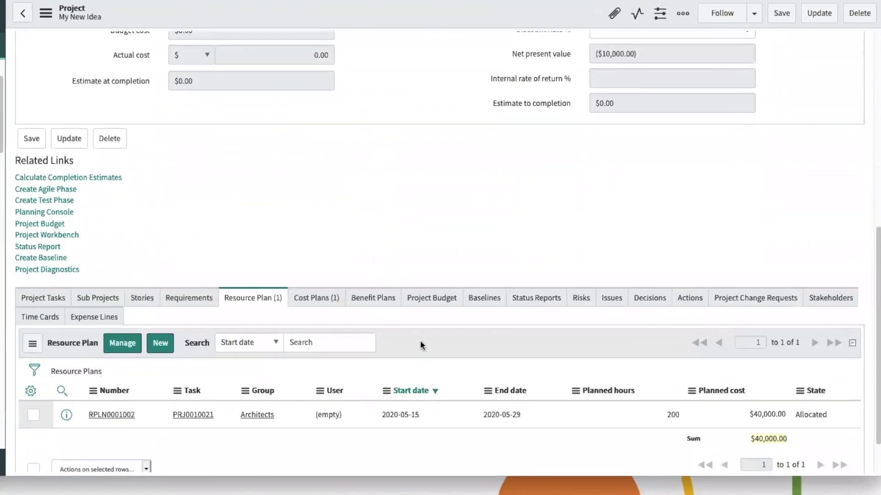
{"action": "left_click", "coordinate": [319, 298]}
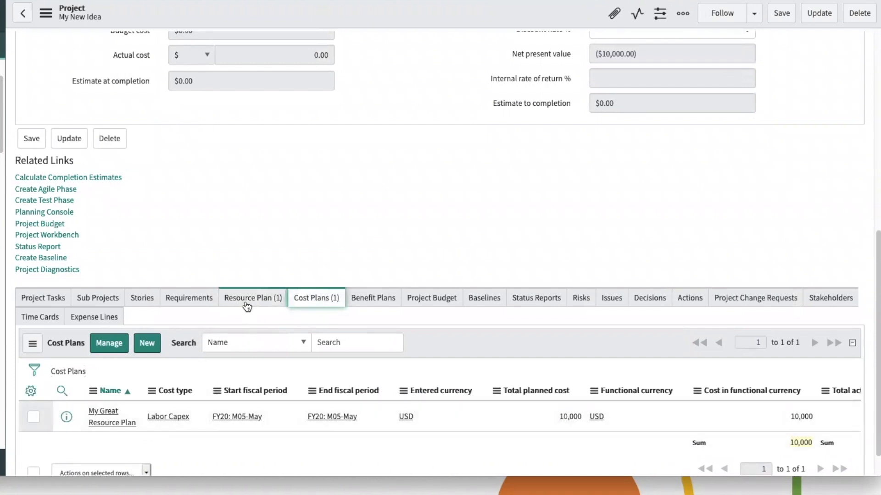
{"action": "scroll", "coordinate": [247, 306], "scroll_direction": "up", "scroll_amount": 3}
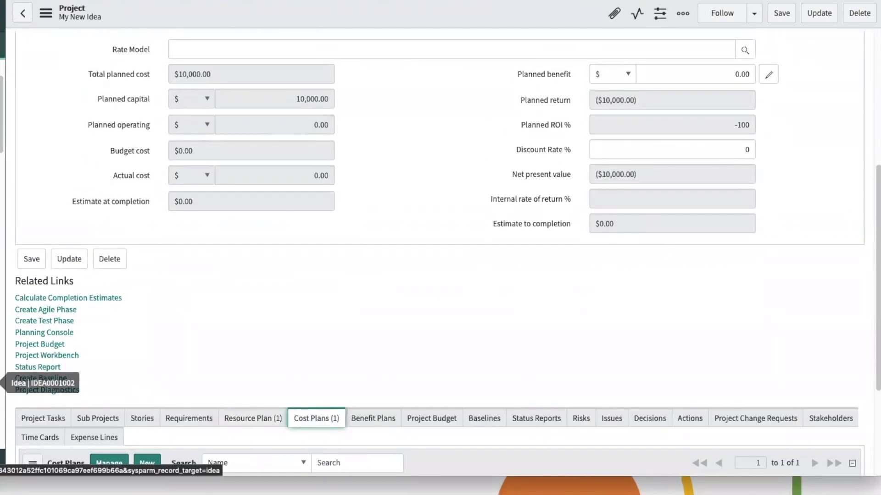
{"action": "key", "text": "super+Tab"}
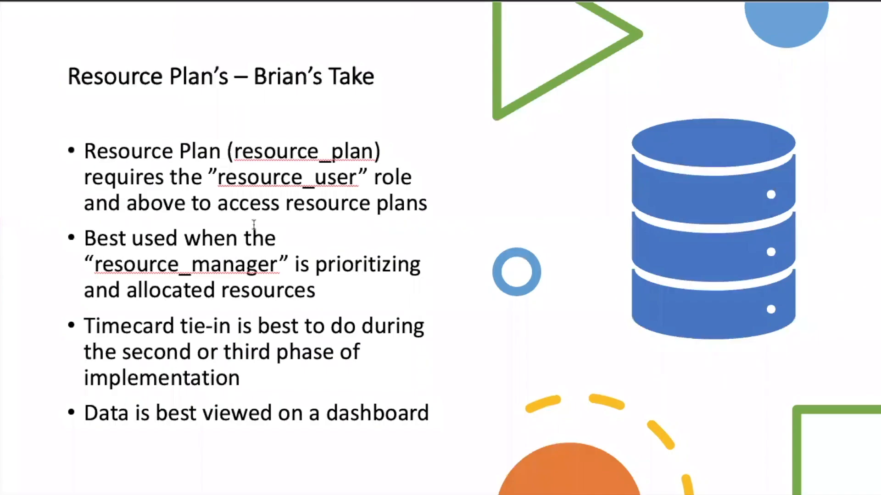